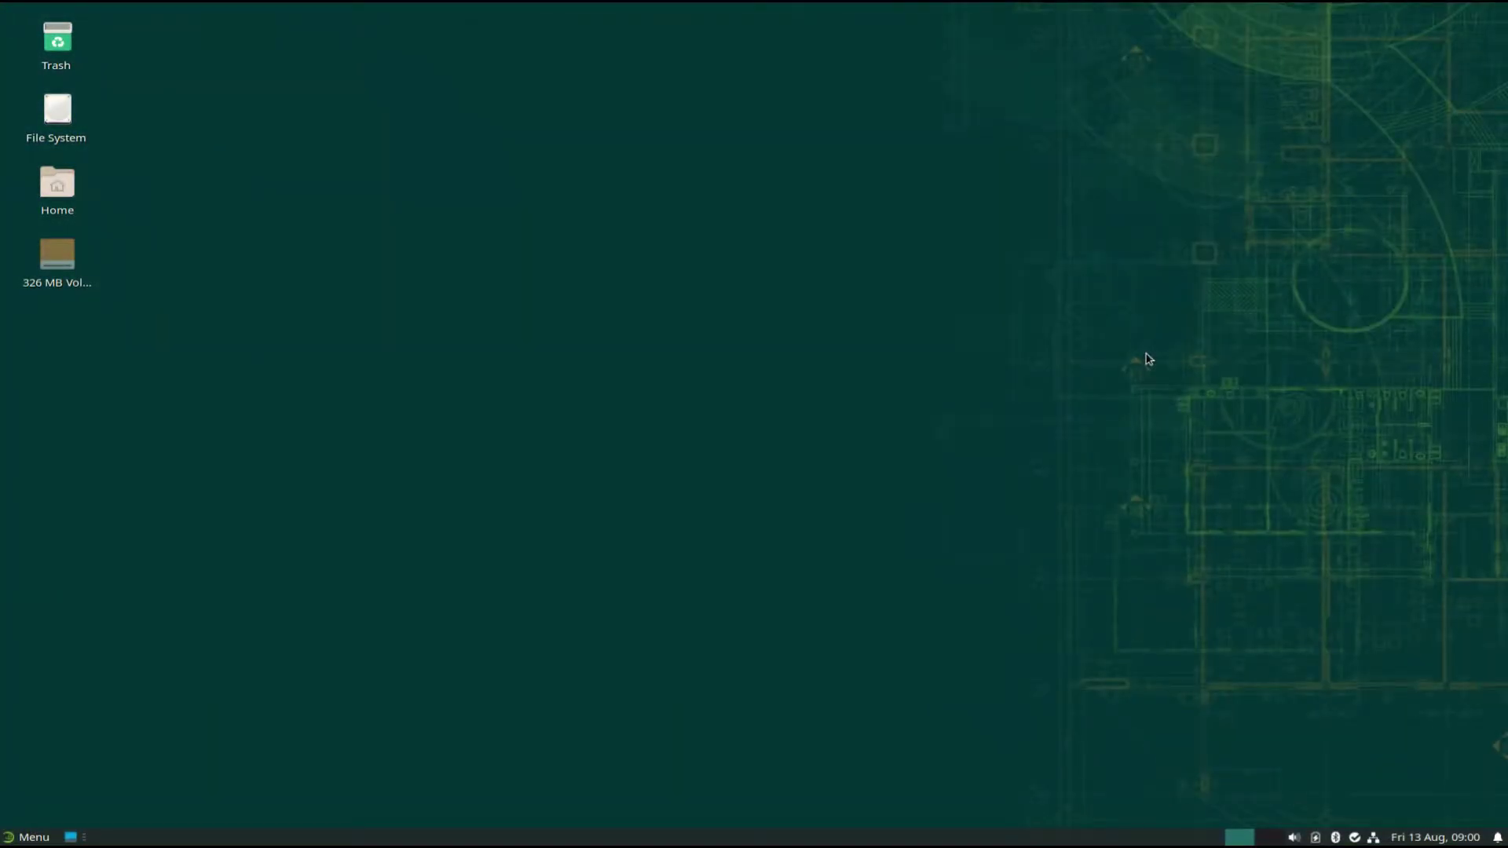
Open a terminal in the Desktop folder and become root with sudo su and the password.
right_click(604, 261)
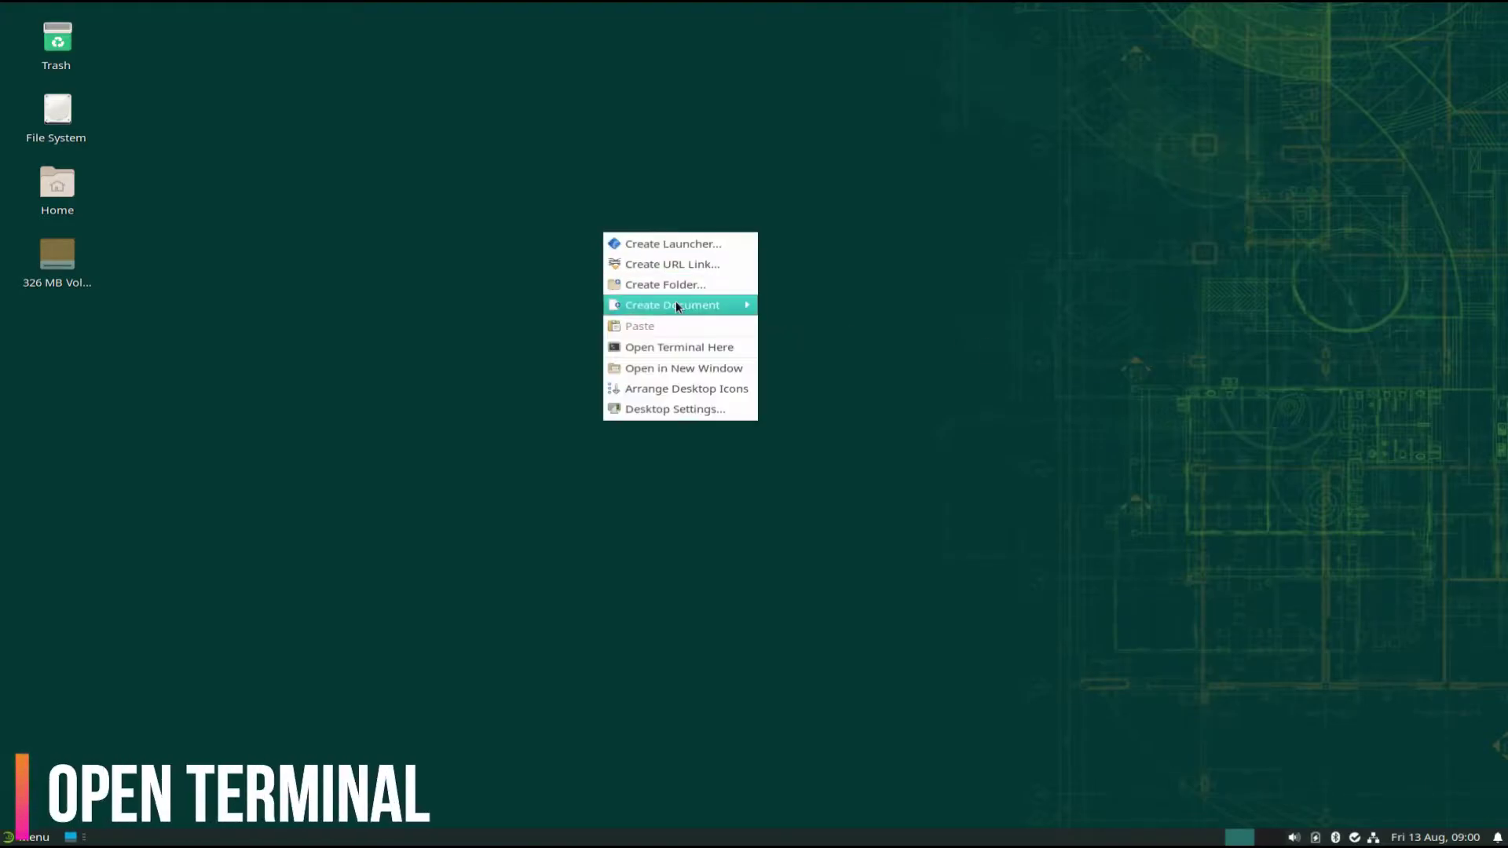
left_click(680, 347)
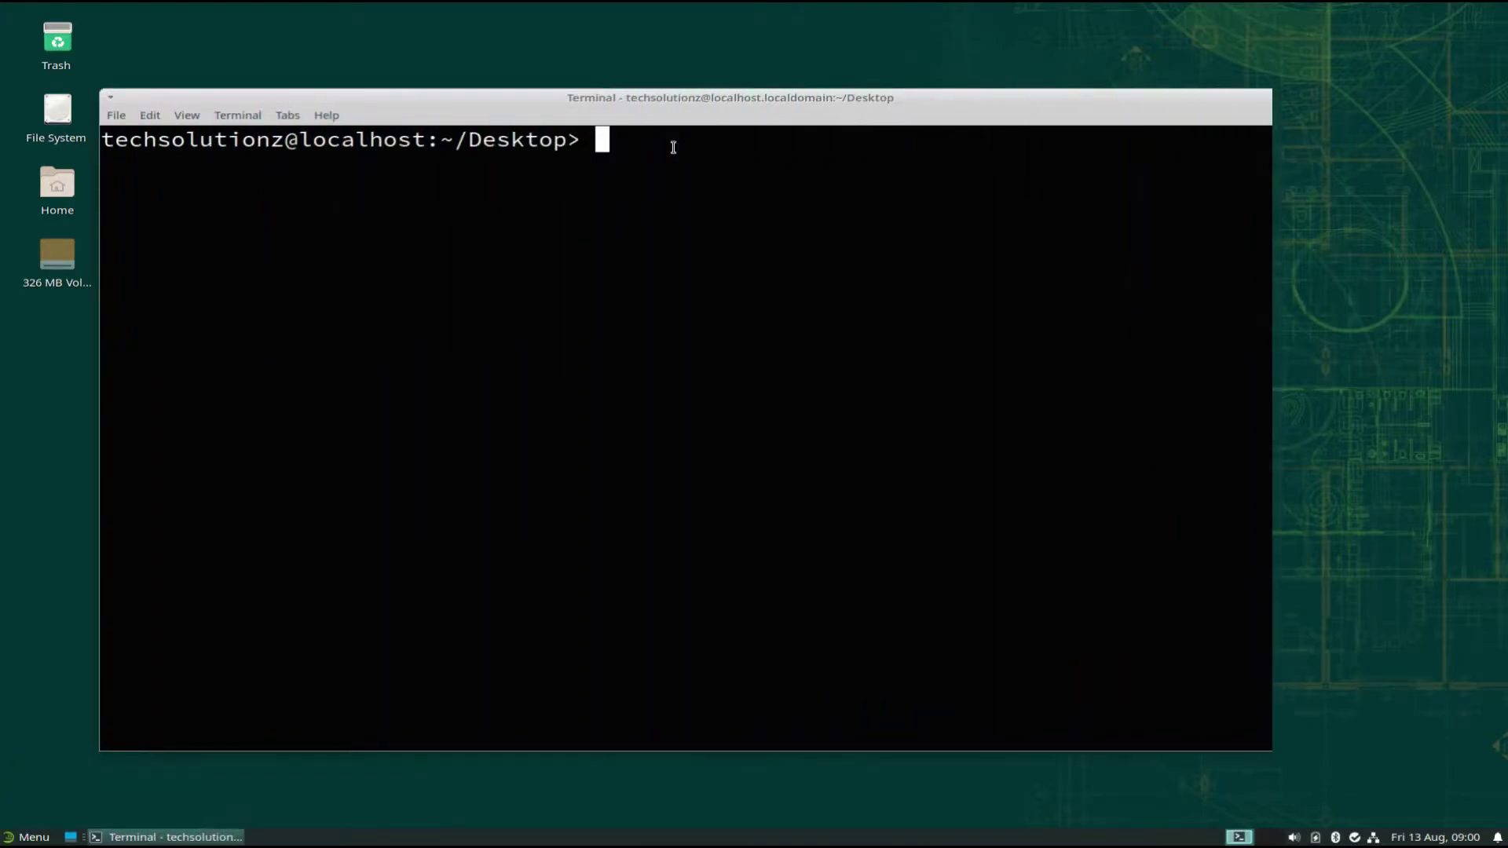
type("sudo su")
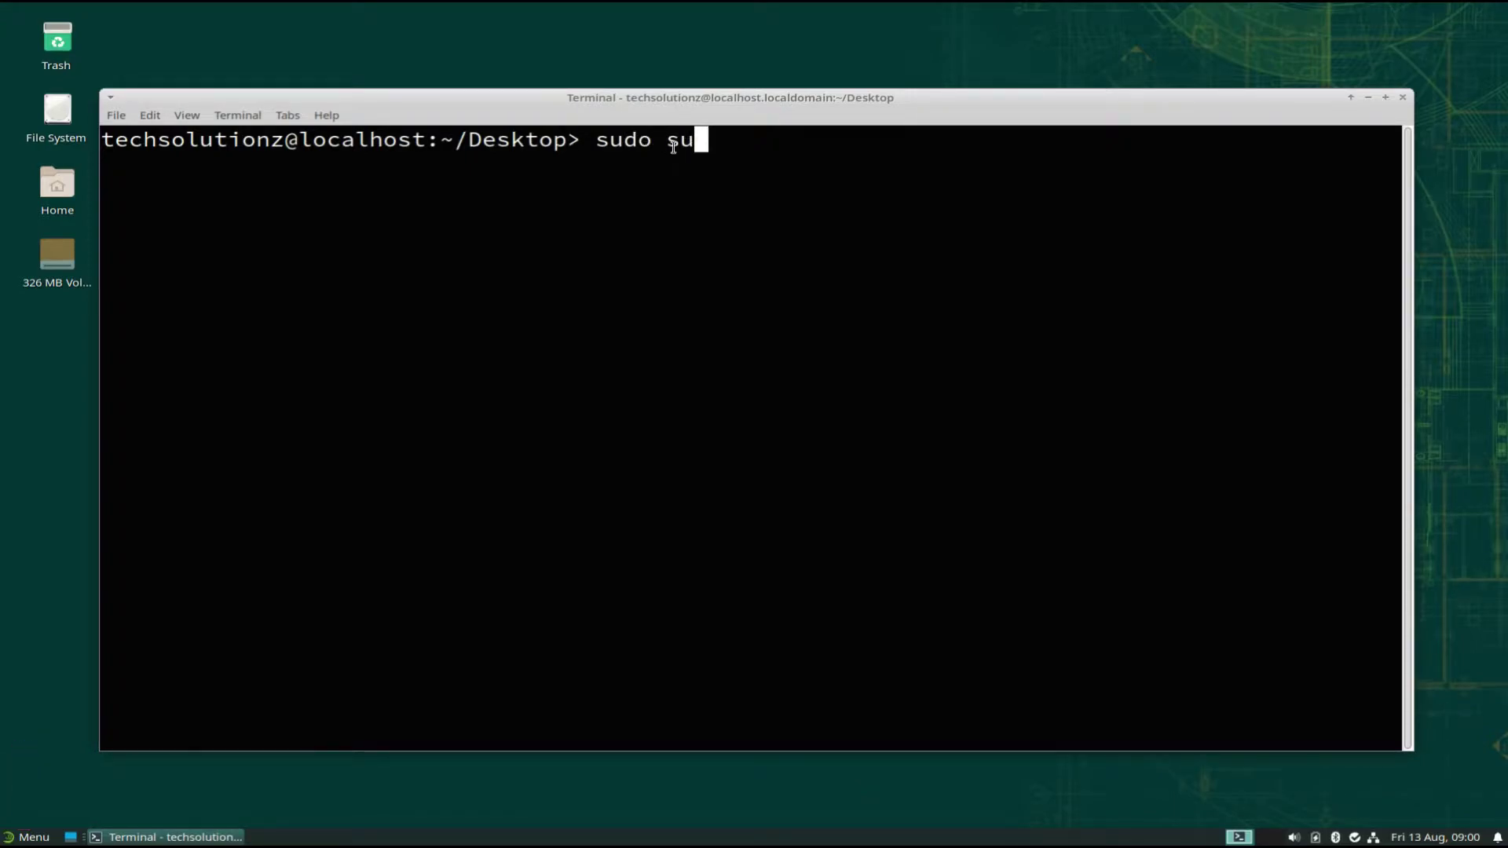
key("Return")
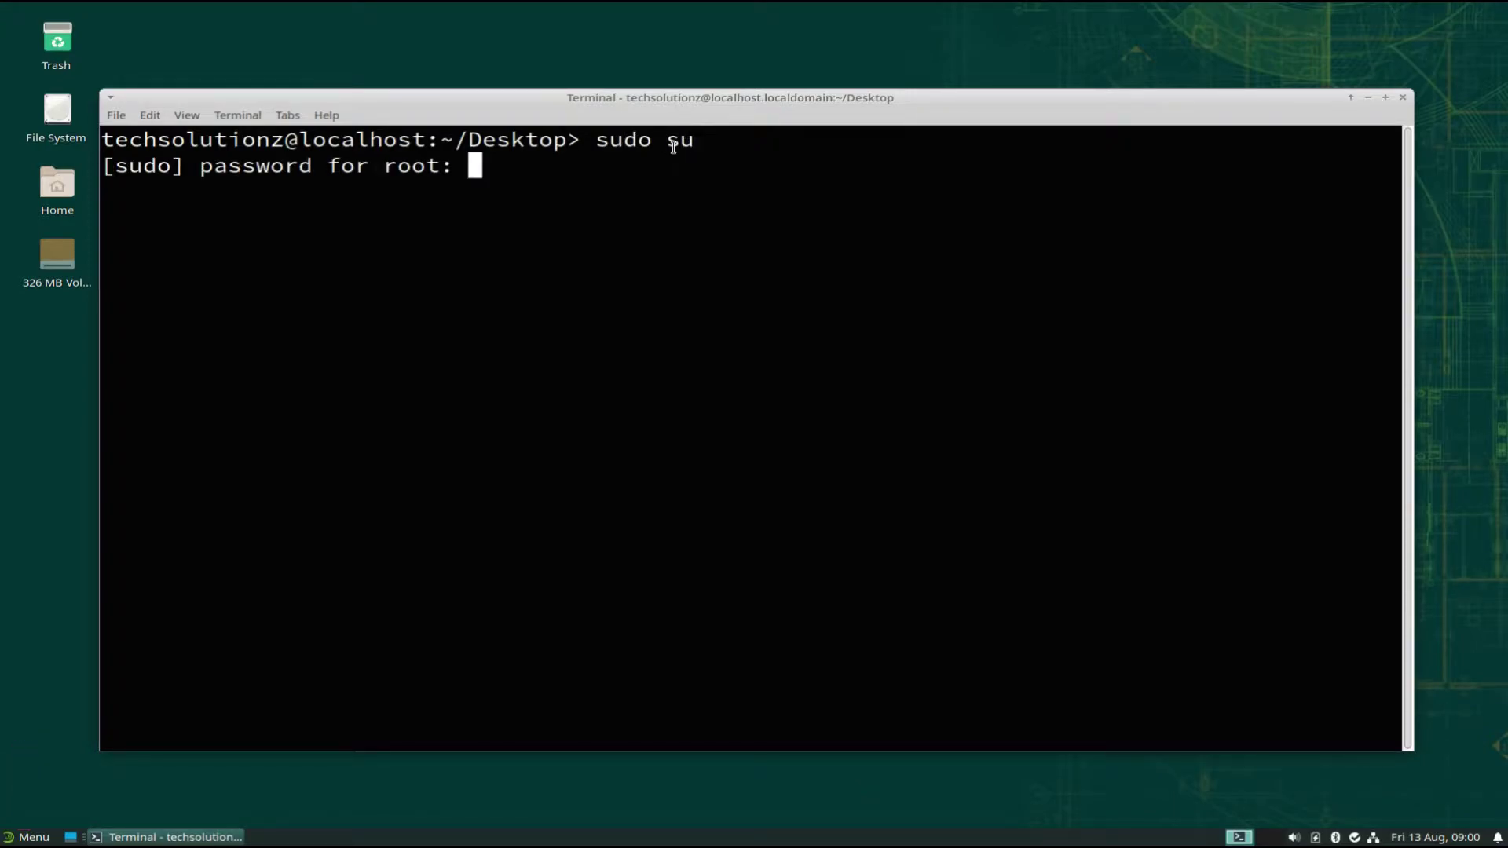
key("Return")
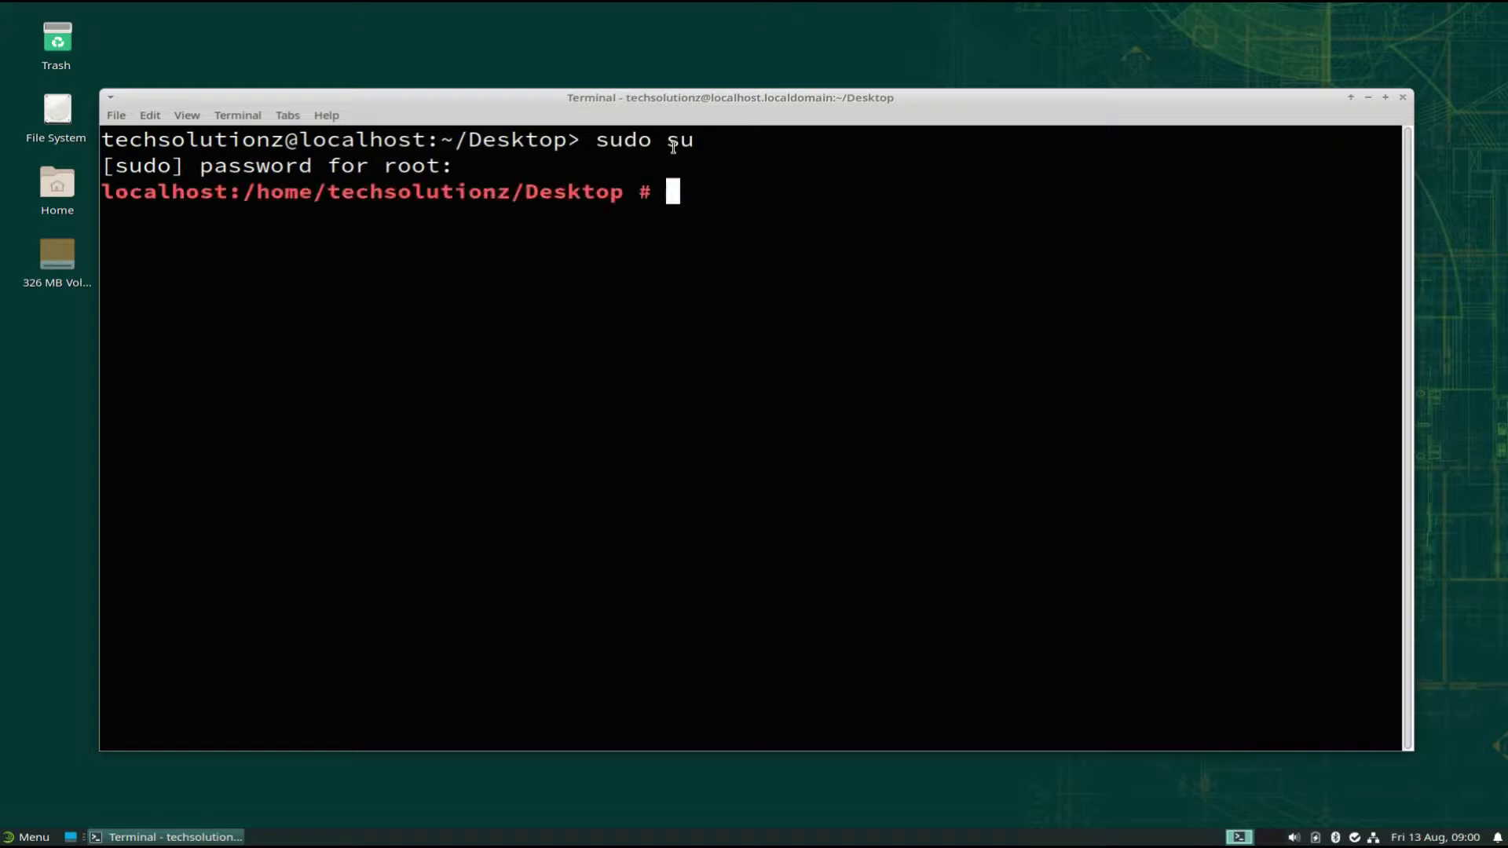
type("wget ")
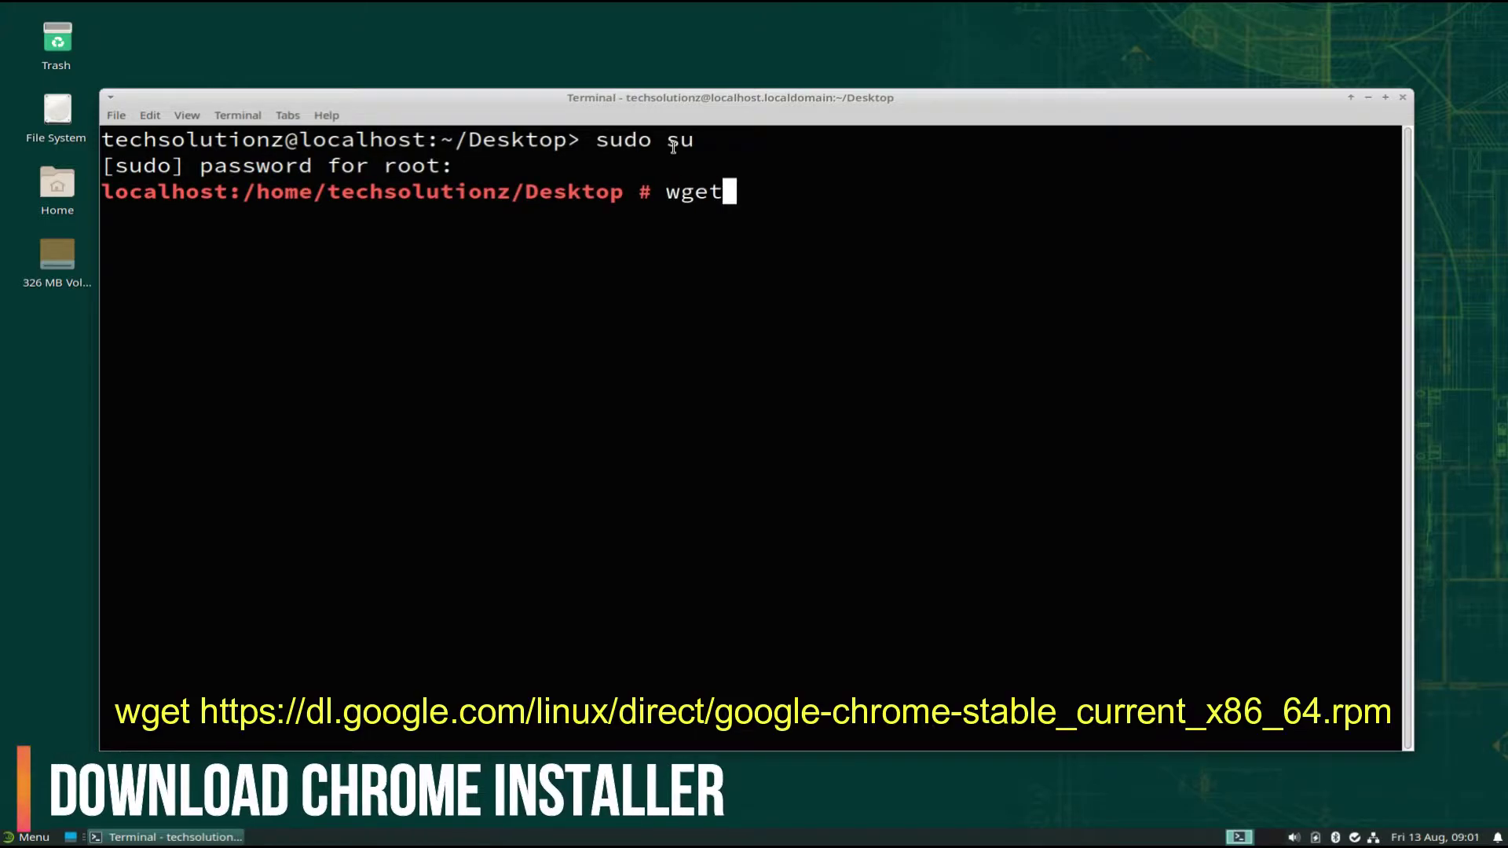
type("https")
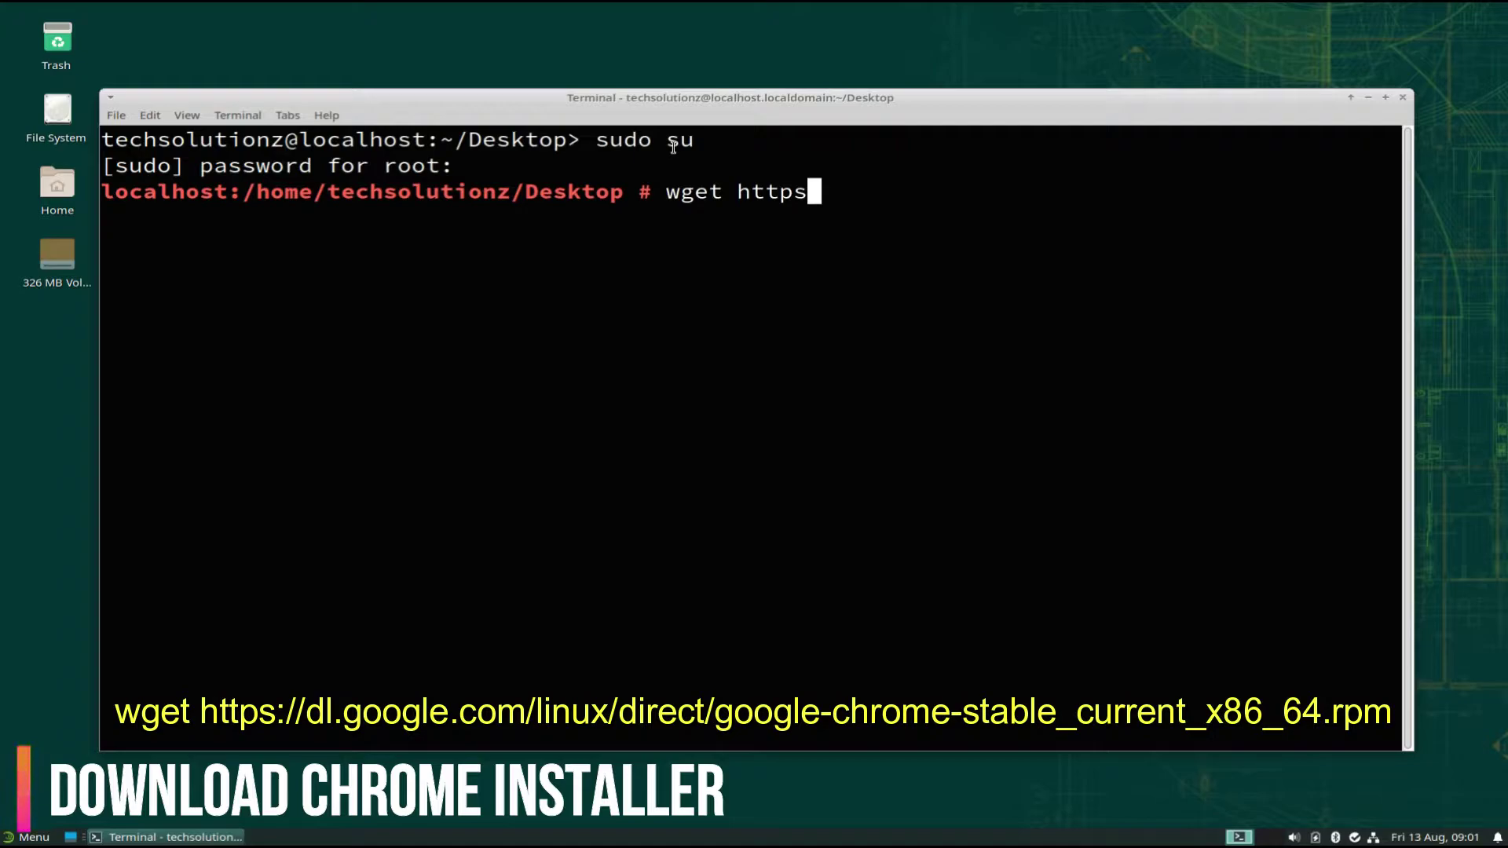
type("://dl.")
type("google.")
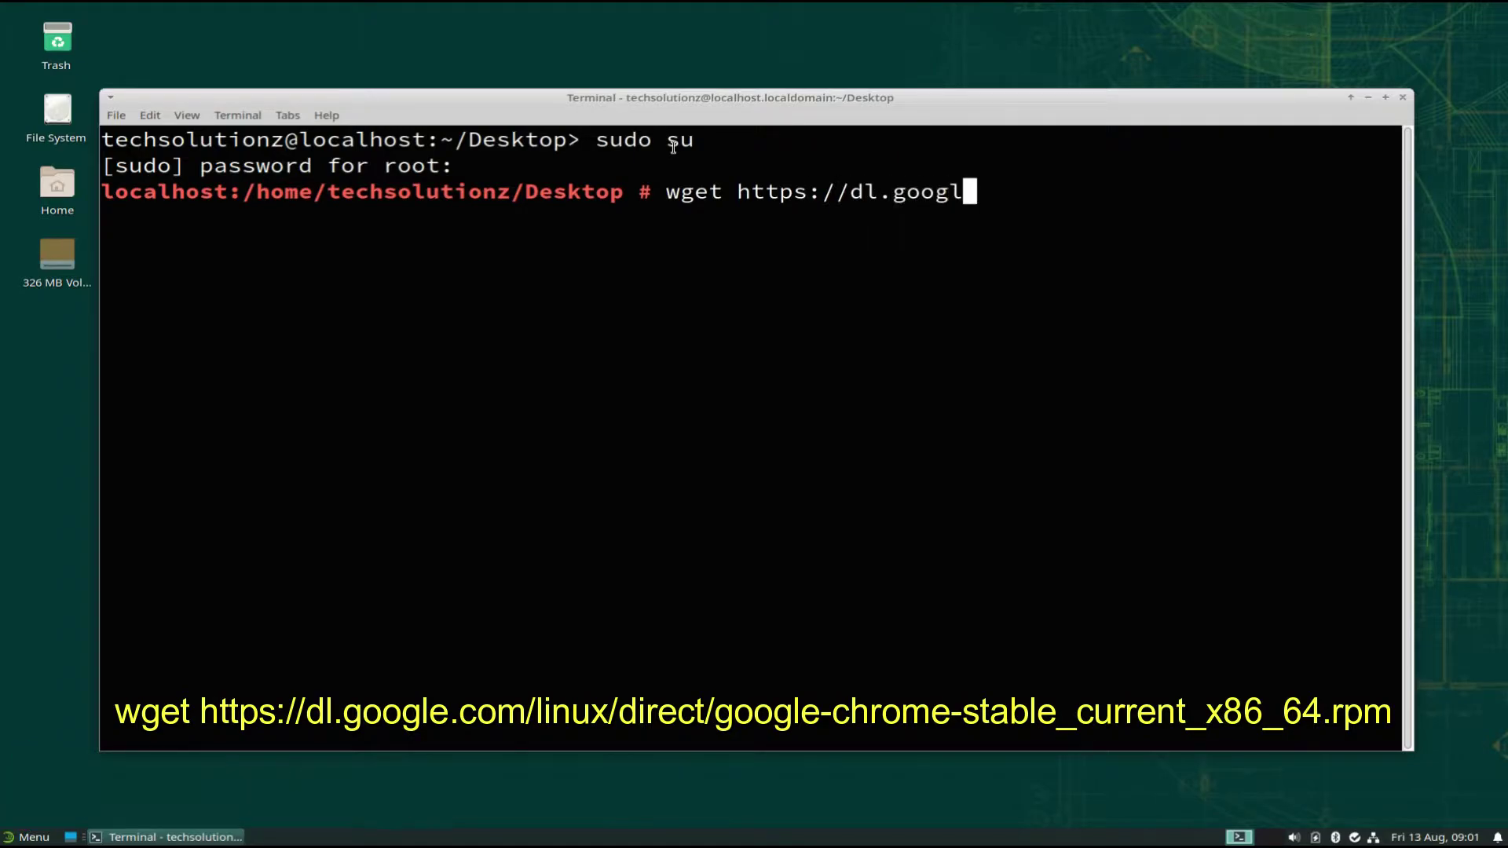
type("com/linux/direct/google-chrome-")
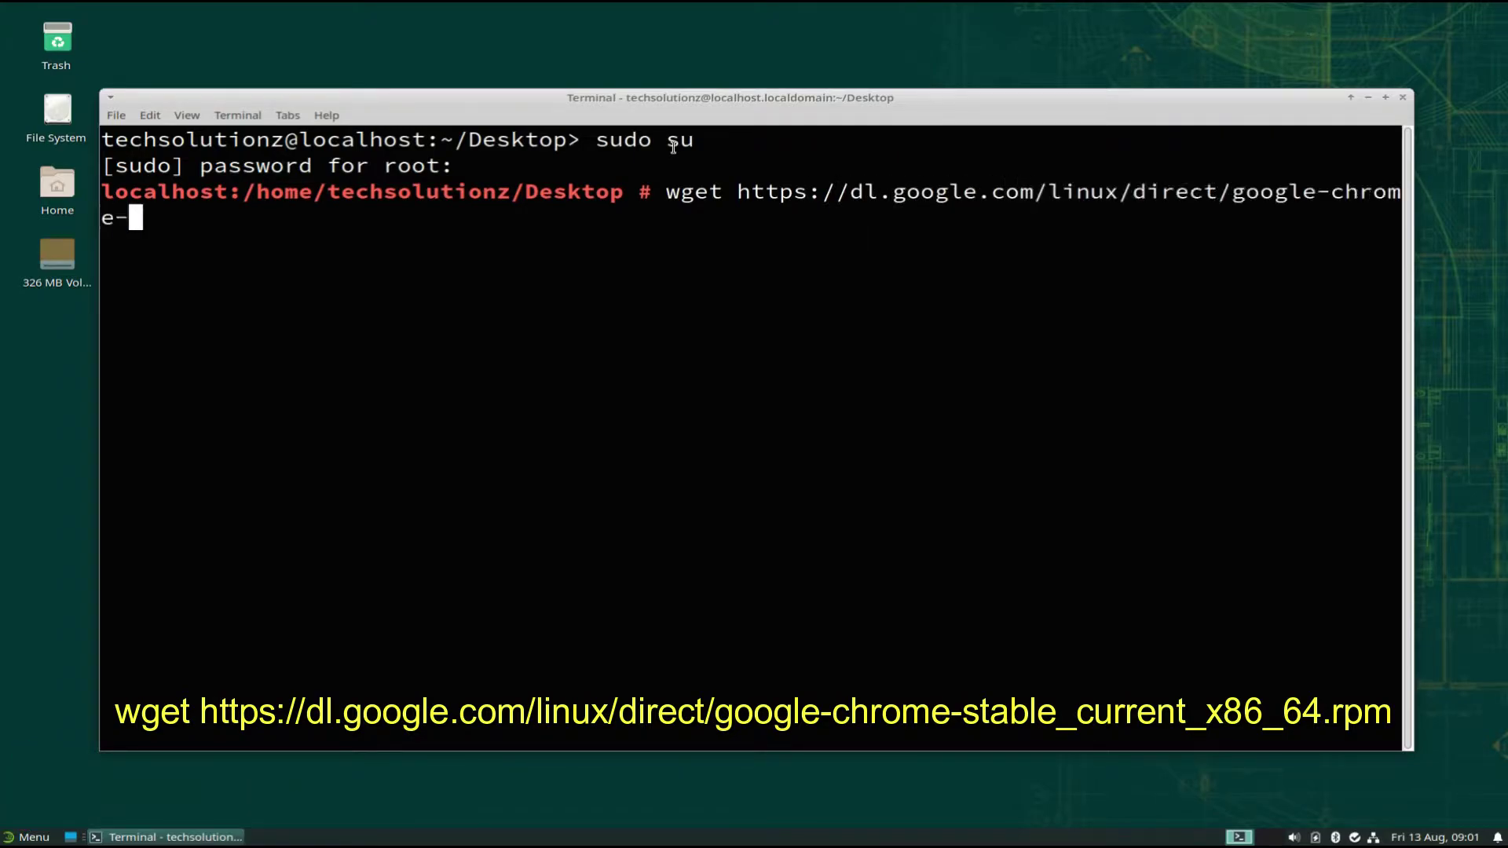
type("stable")
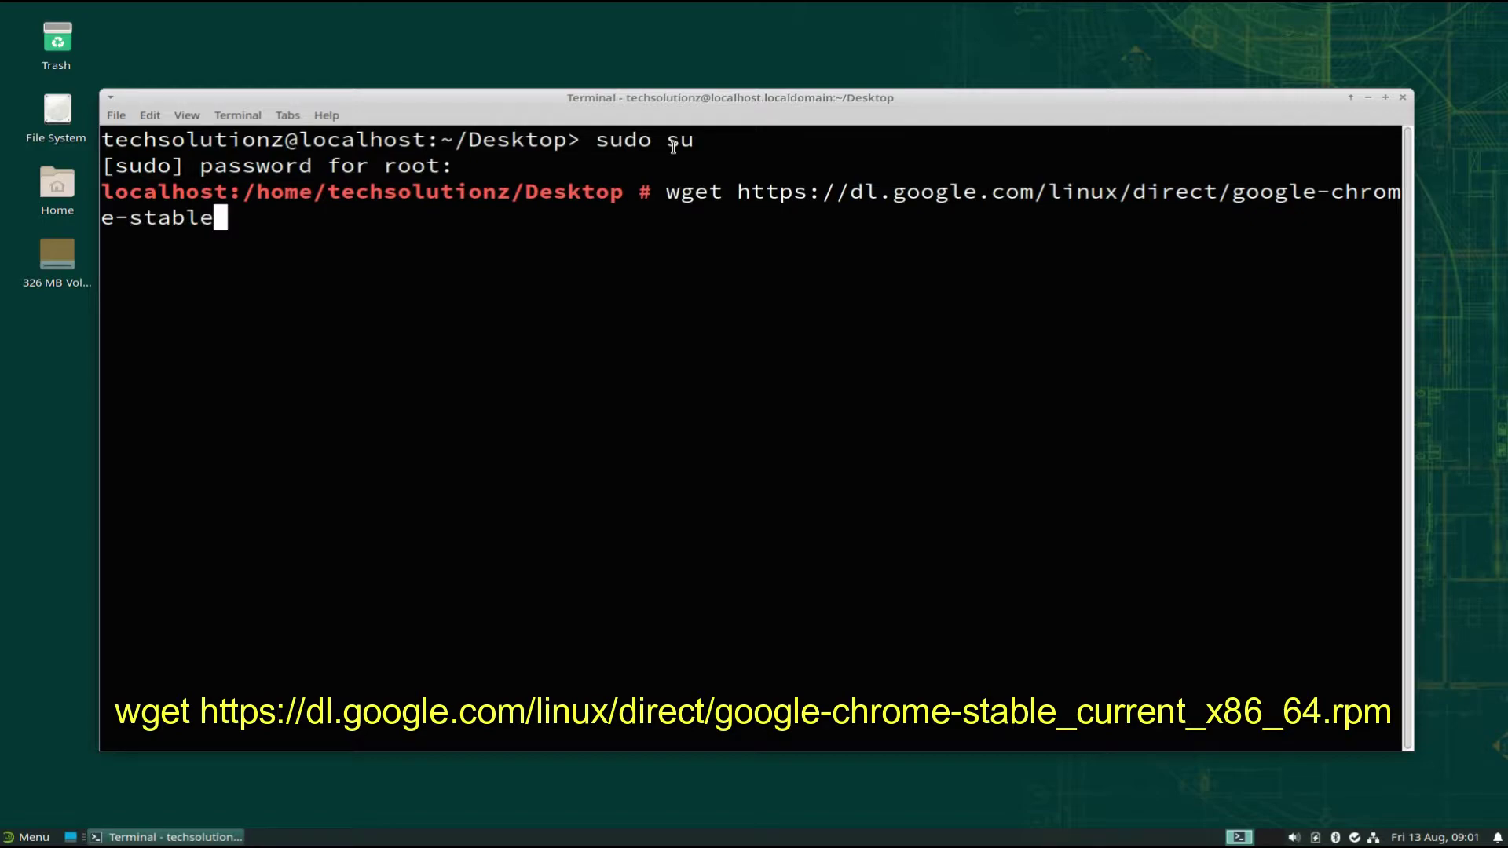
type("_current")
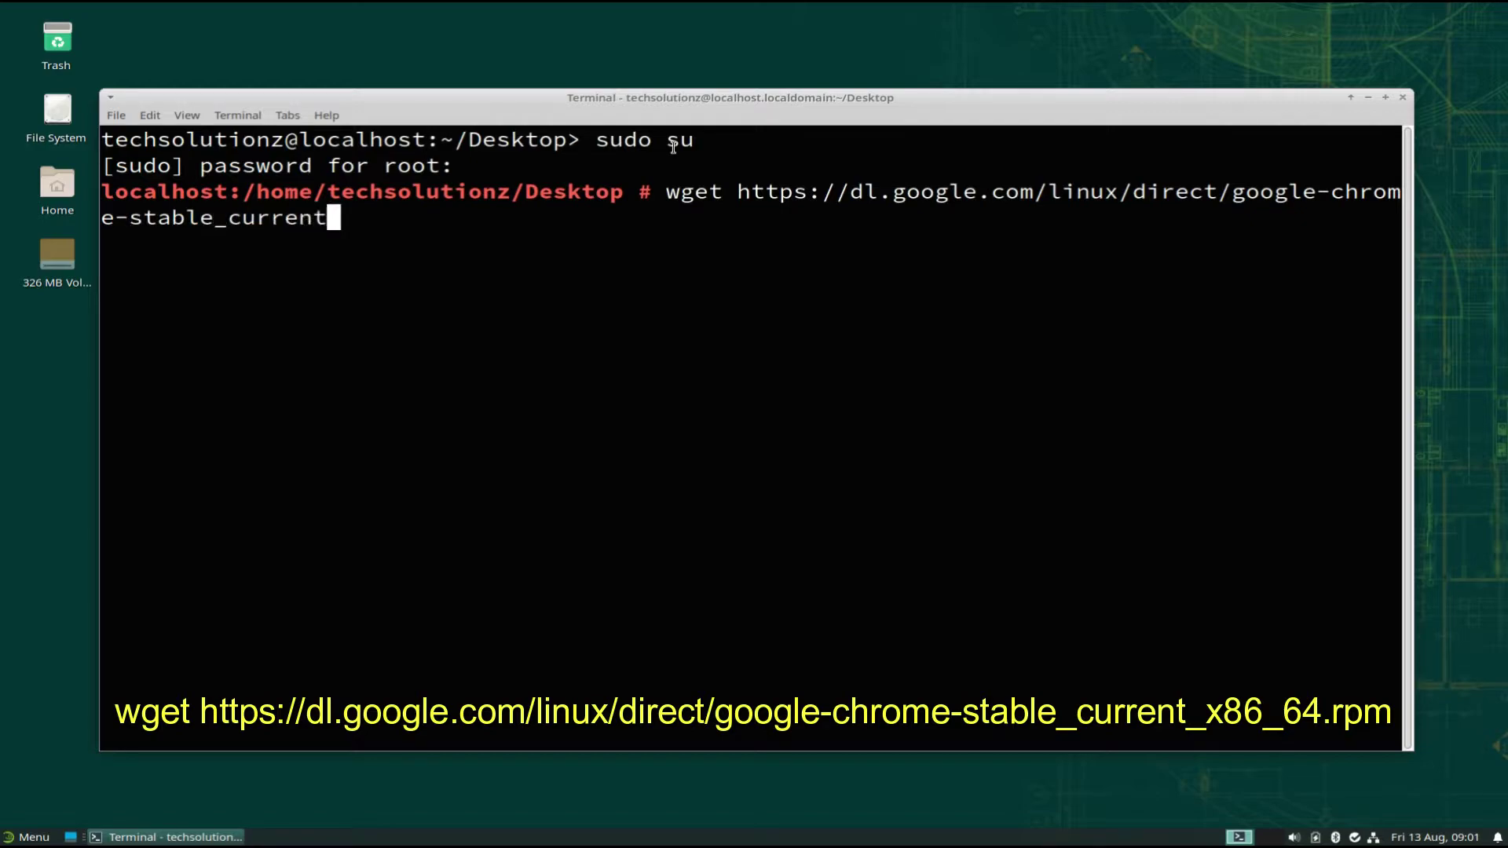
type("_x86_64.rpm")
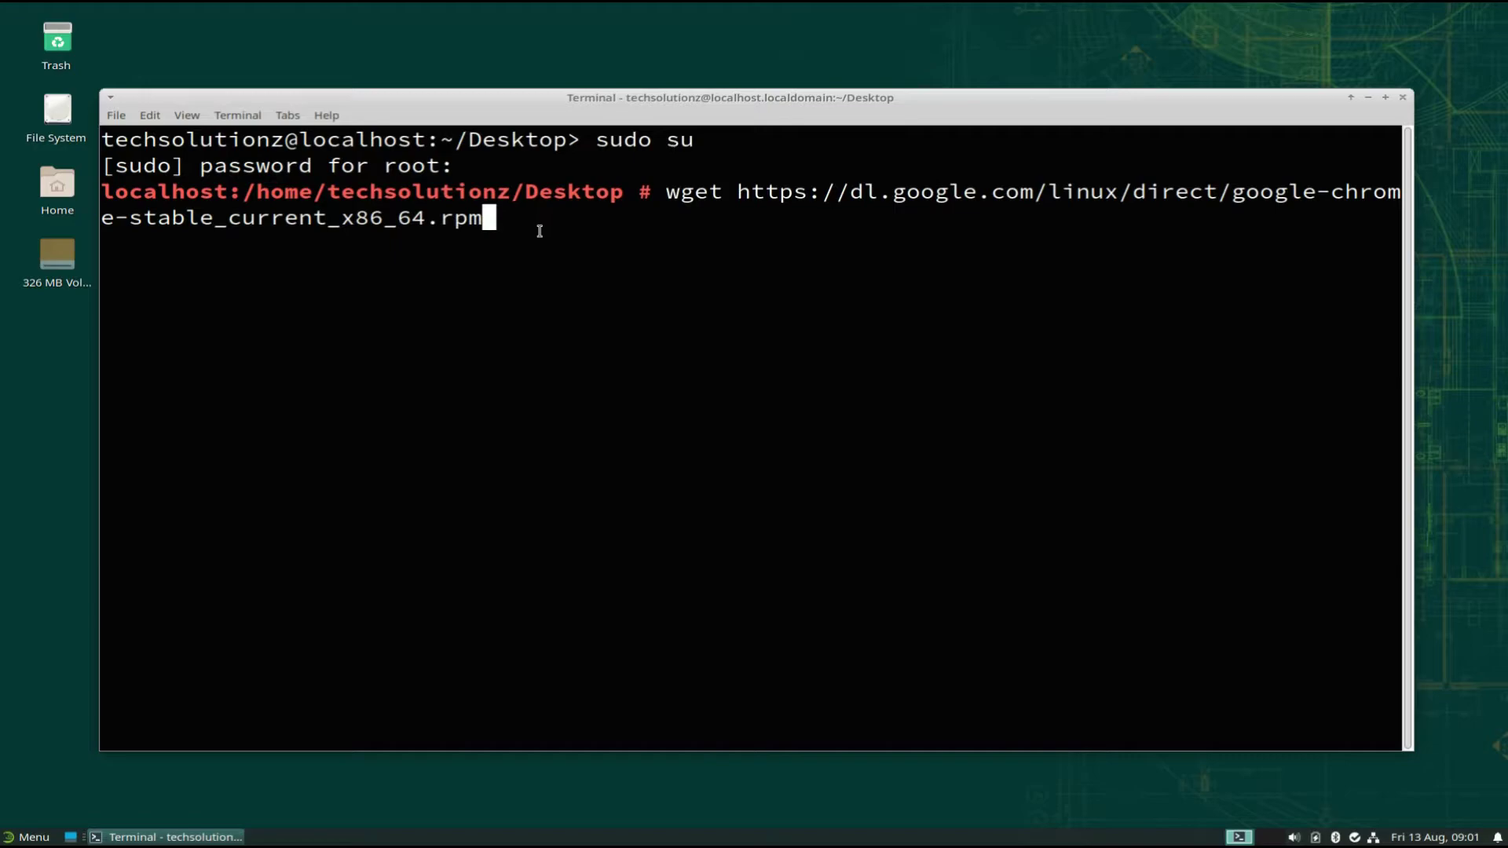
Download google-chrome-stable_current_x86_64.rpm from dl.google.com with wget.
key("Return")
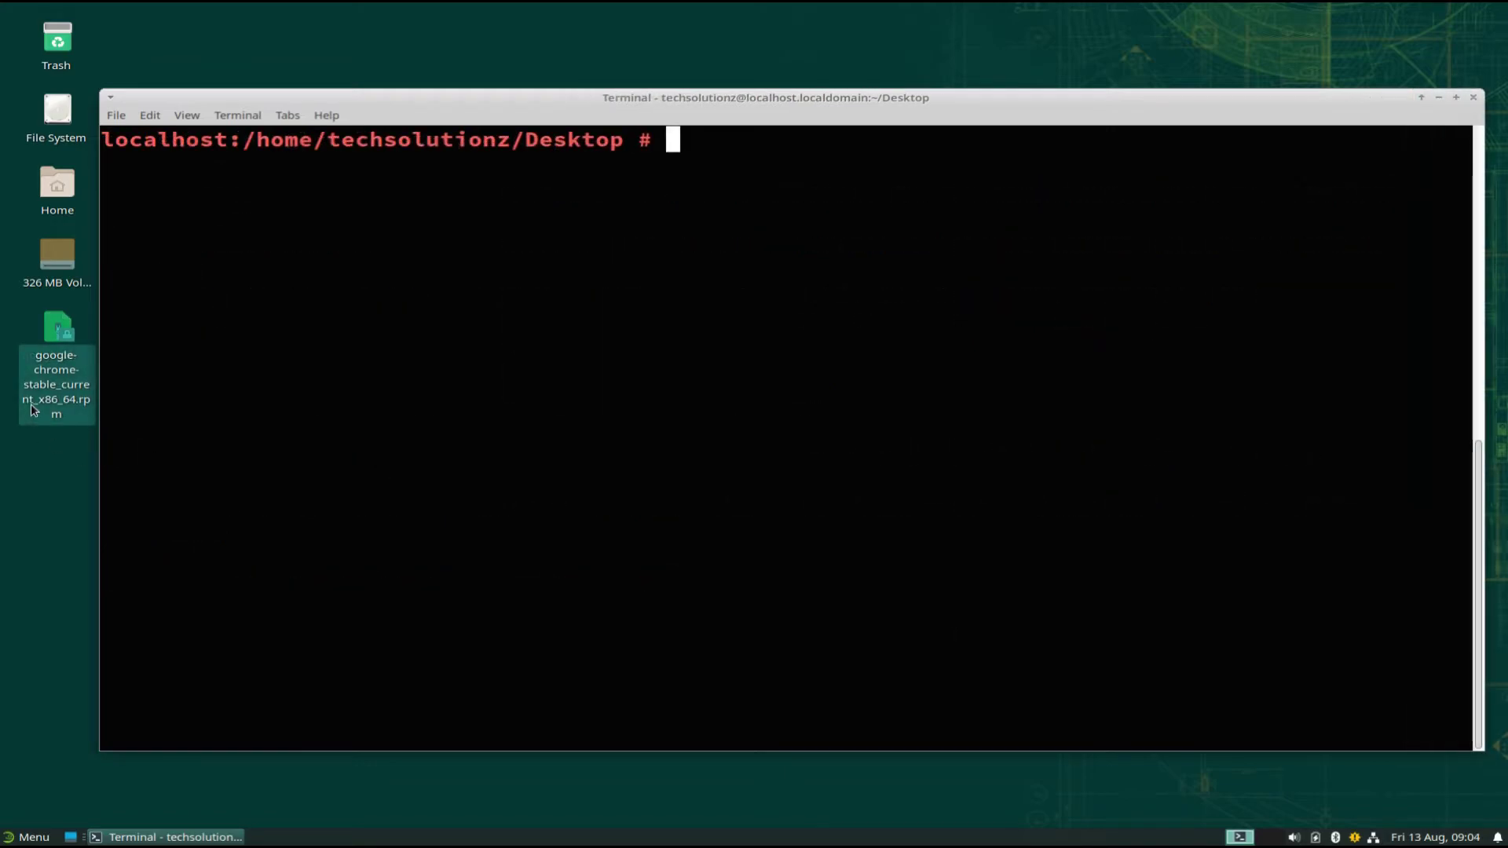
Rename the google-chrome-stable_current_x86_64.rpm desktop icon to chrome.rpm.
right_click(30, 404)
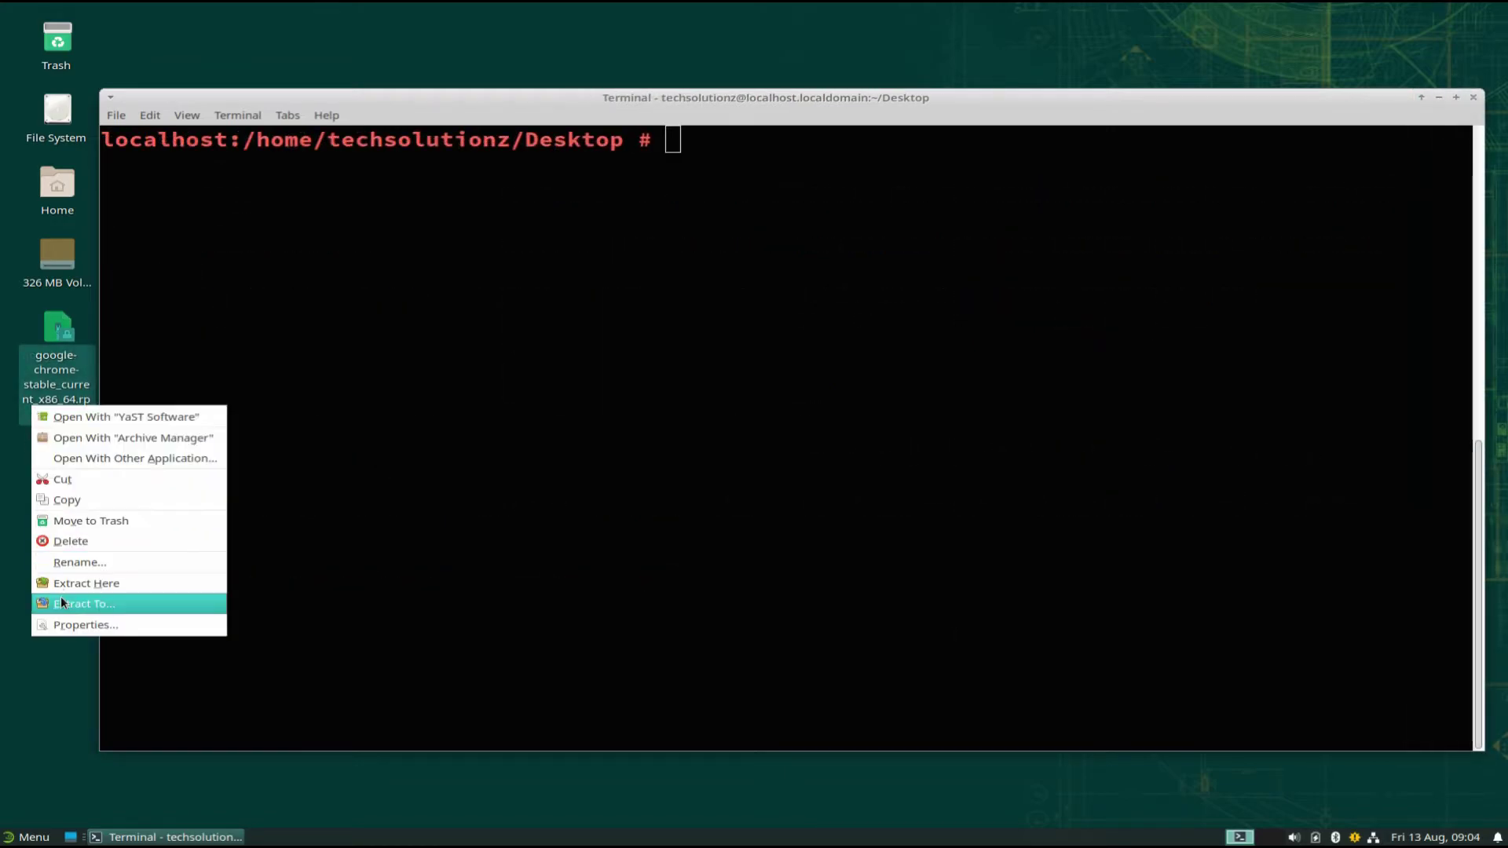
left_click(75, 558)
type("chrome.rpm")
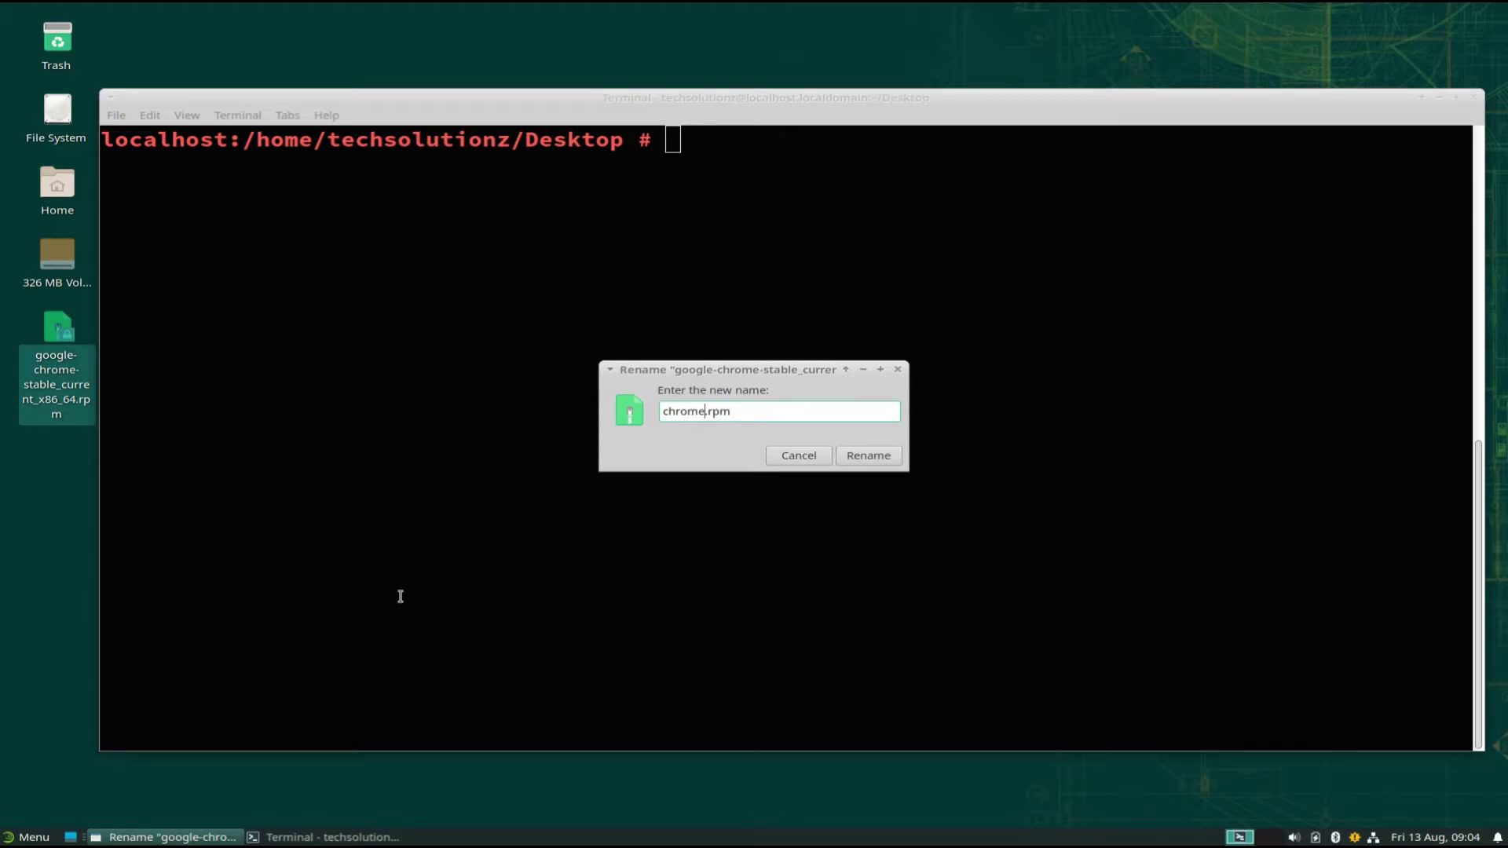
left_click(868, 455)
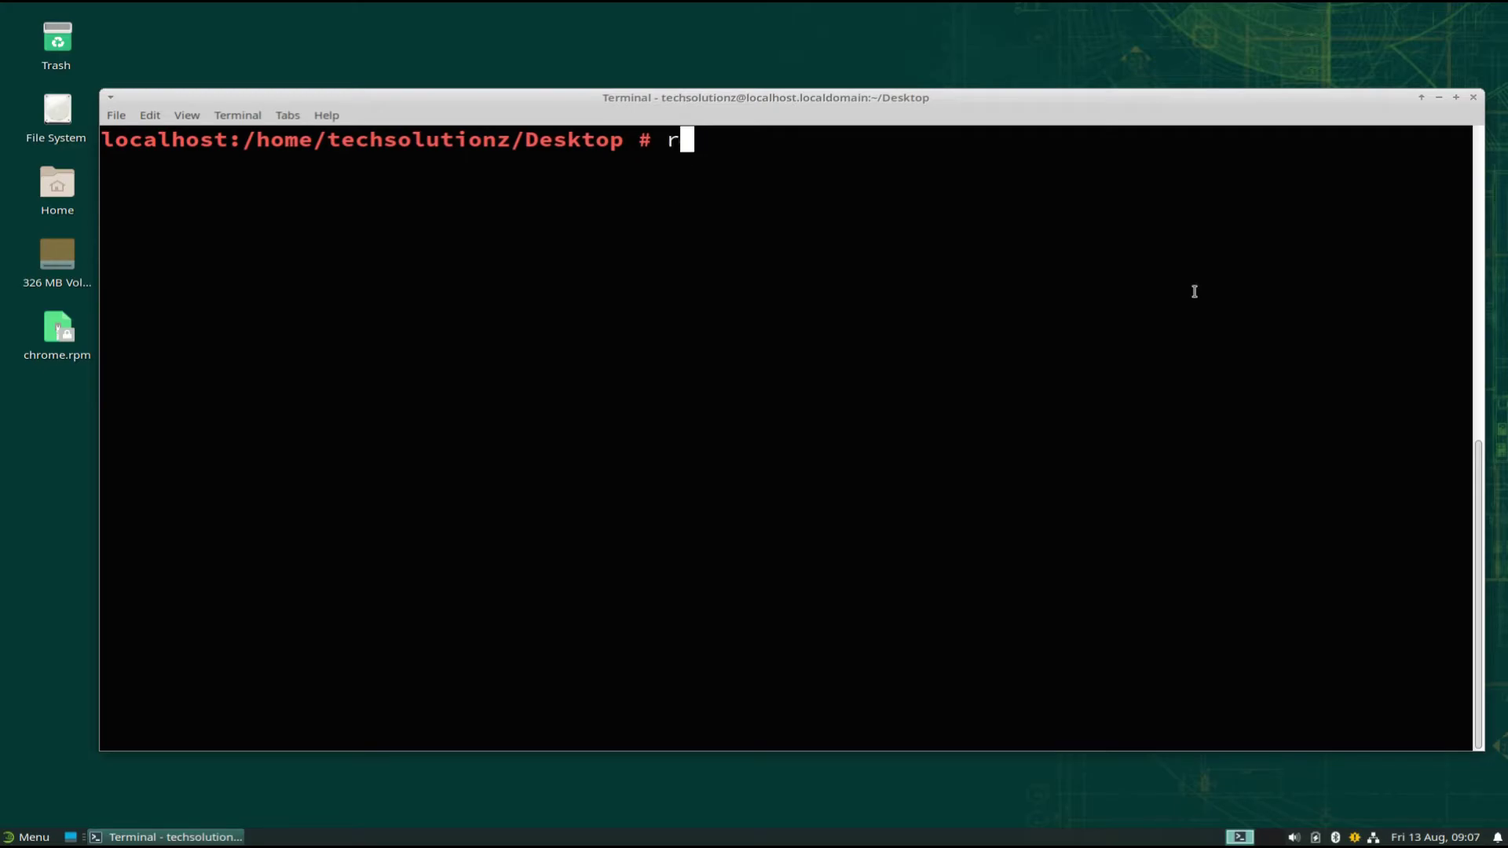
type("pm -")
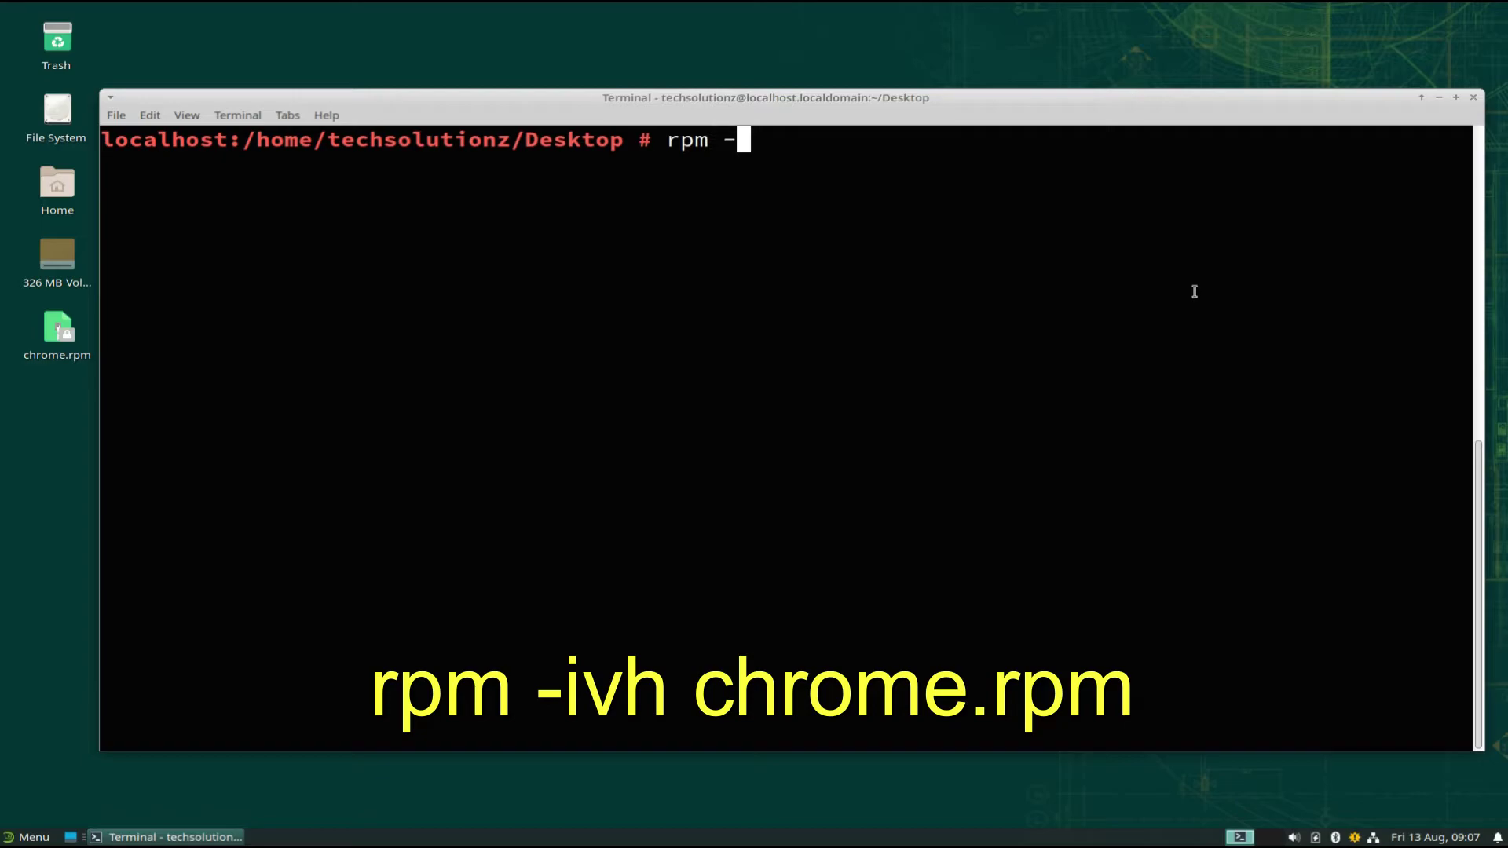
Install chrome.rpm with rpm -ivh, then exit the root shell and the terminal.
type("ivh chrome")
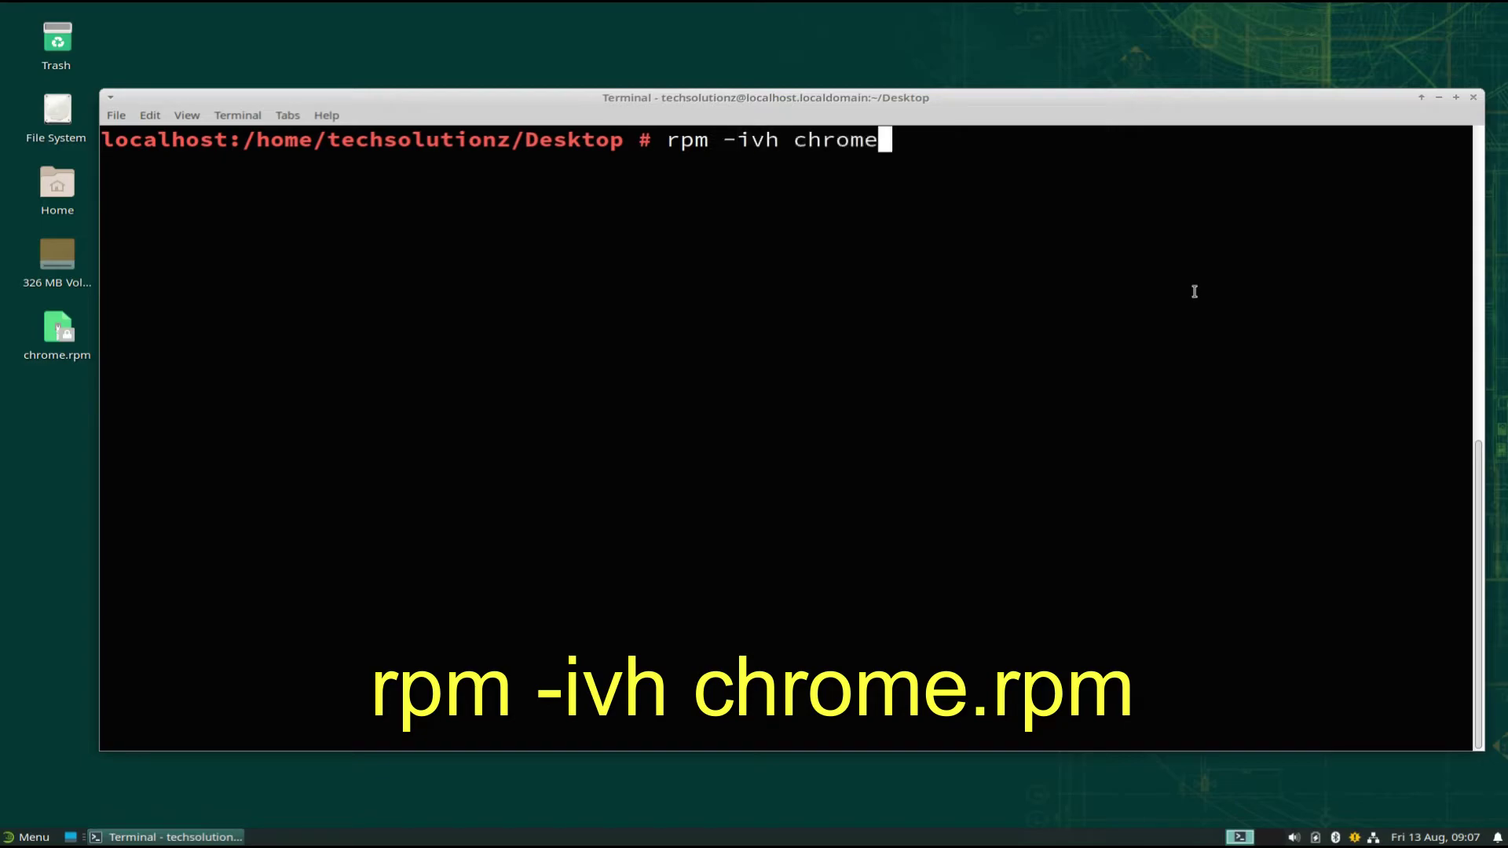
type(".rpm")
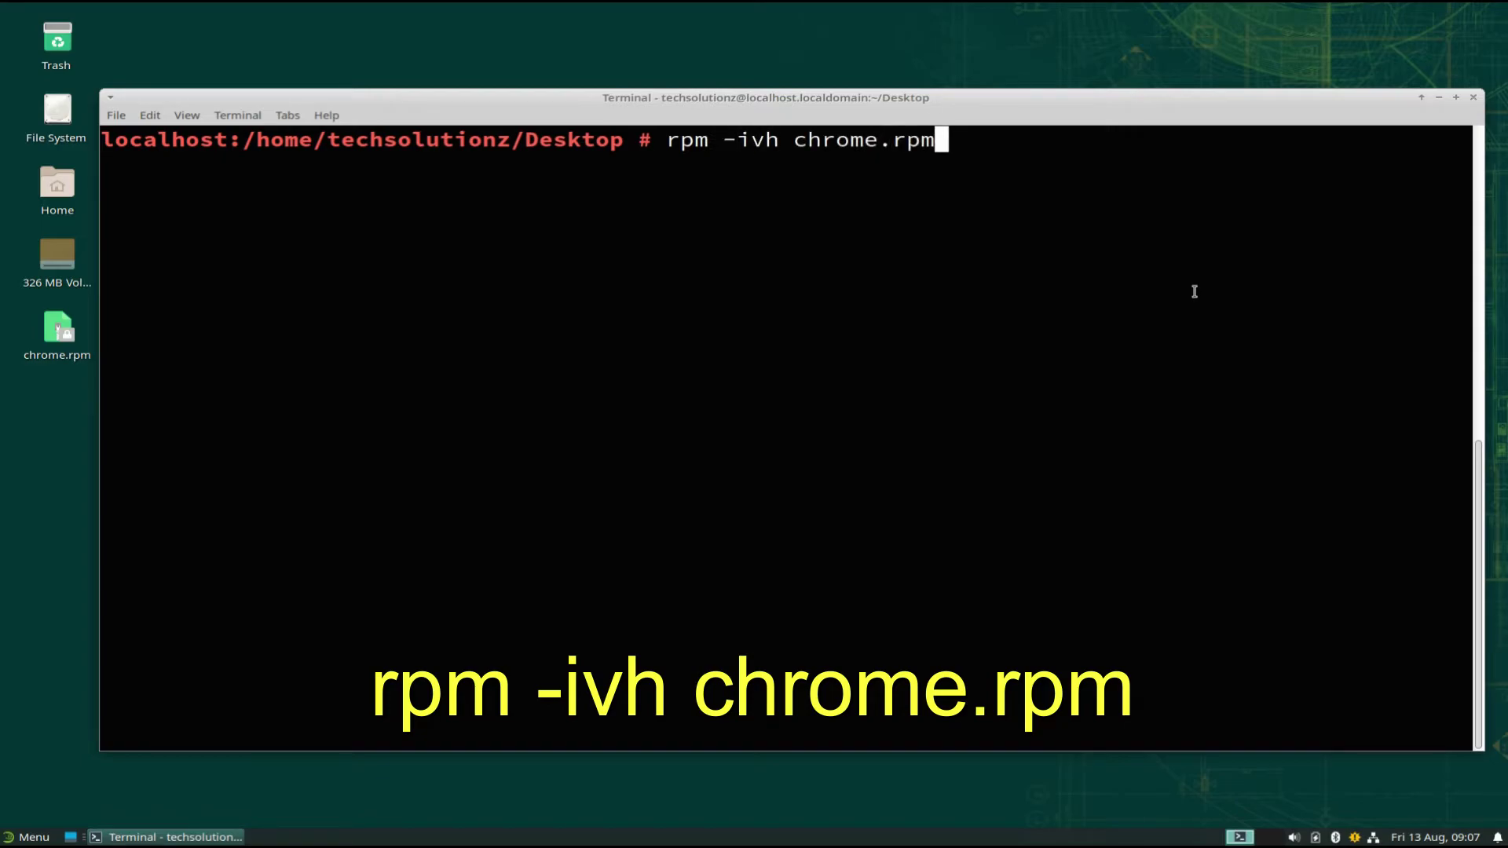
key("Return")
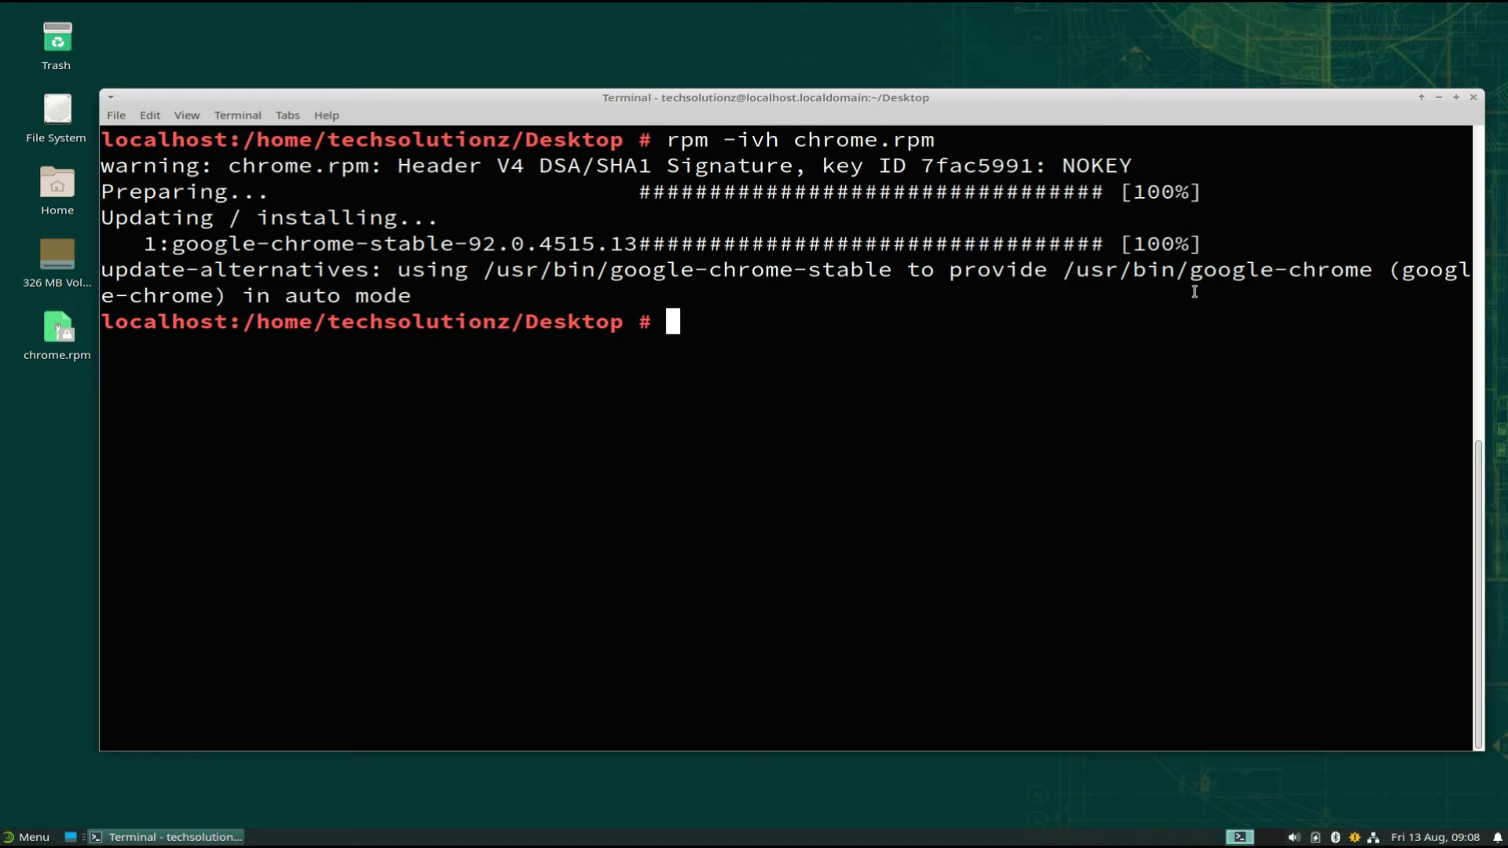
type("exit")
key("Return")
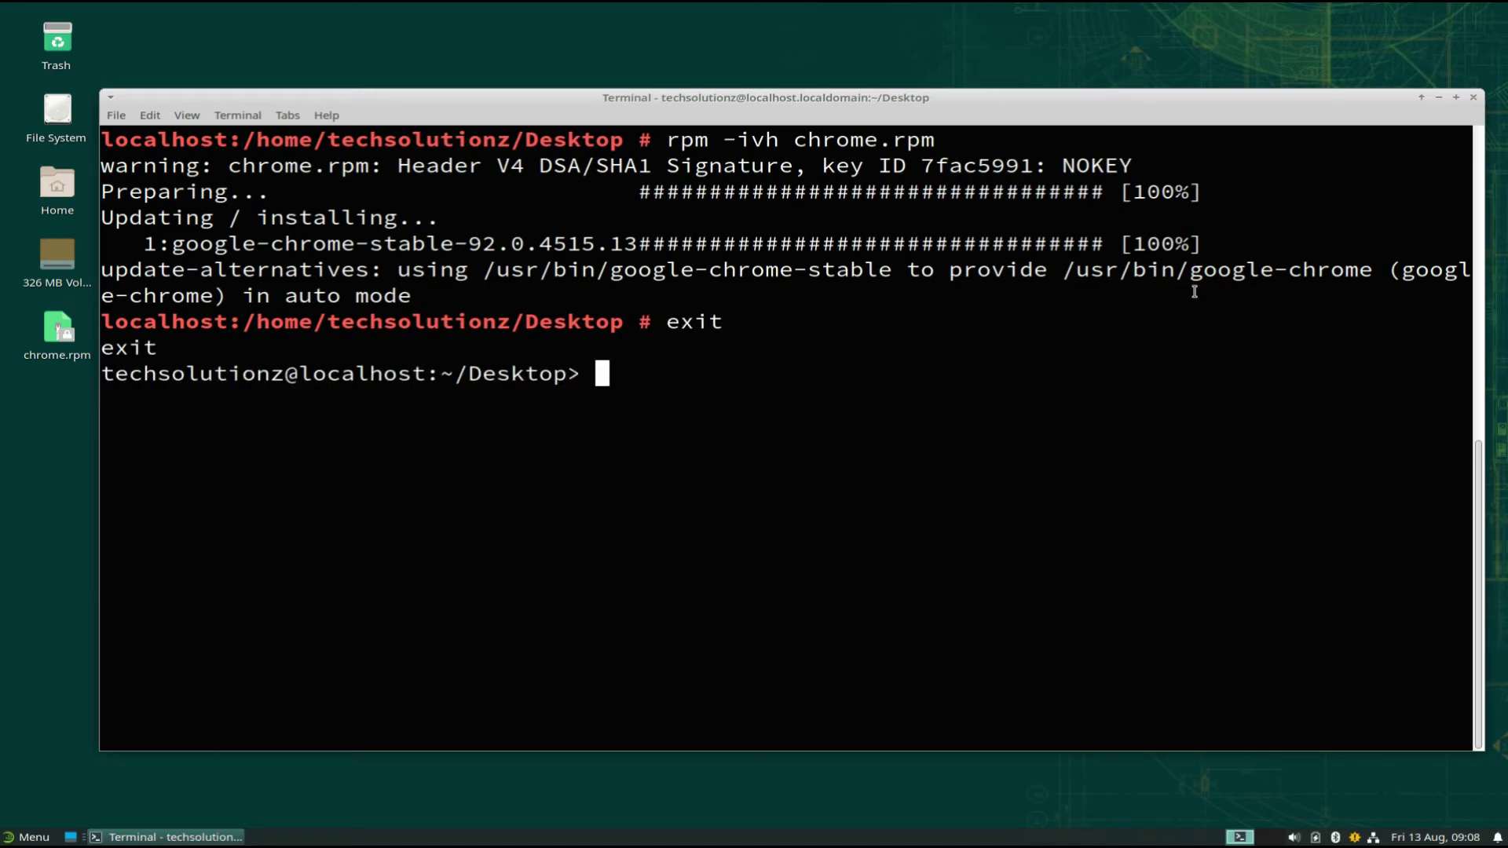
type("t")
key("Return")
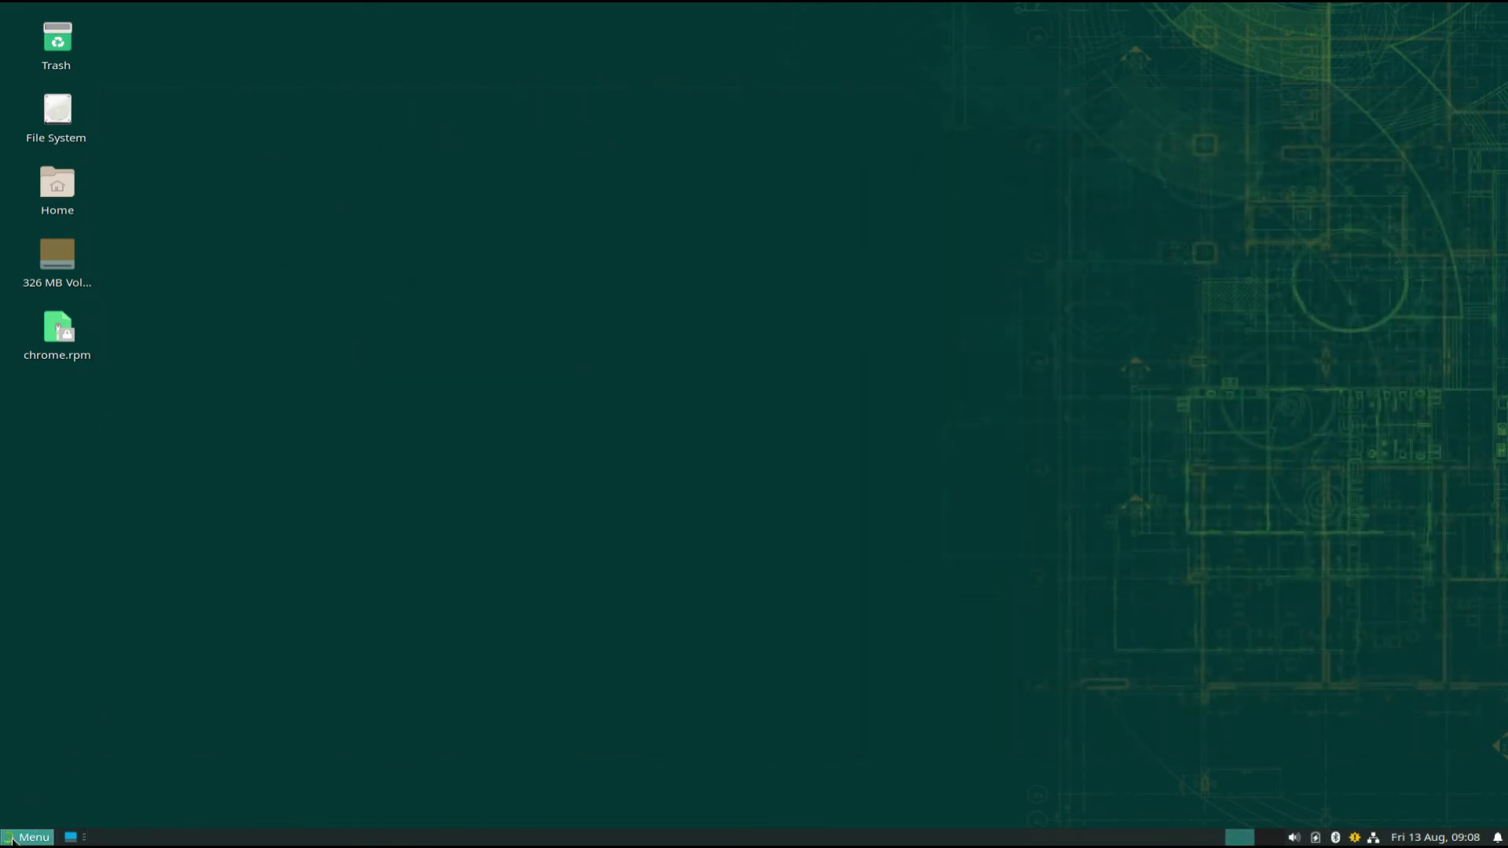
Launch Google Chrome from Menu > Internet to its welcome page.
left_click(28, 836)
left_click(71, 657)
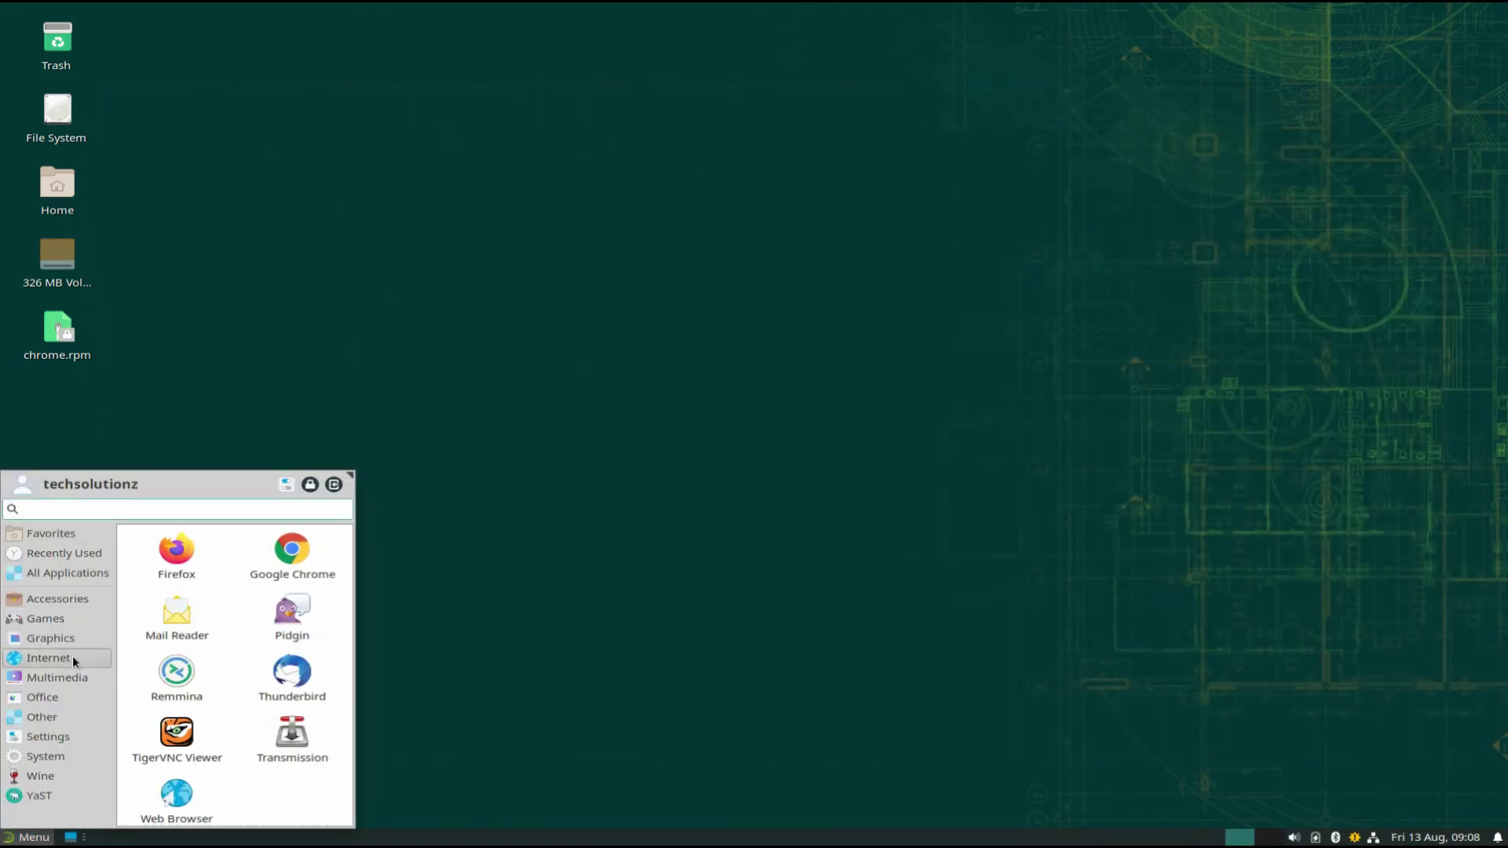
left_click(274, 560)
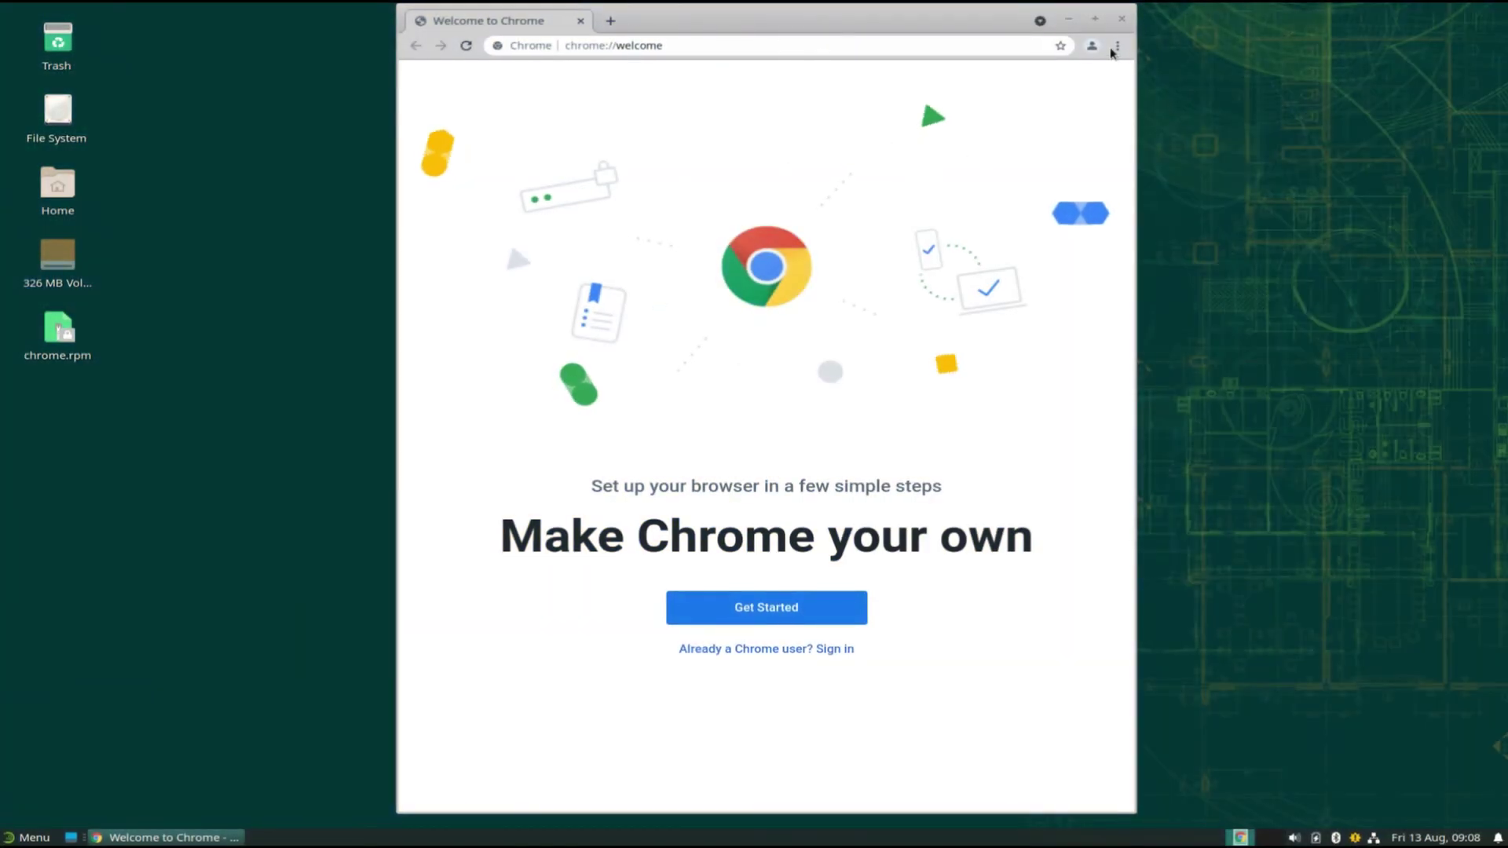
Open Help > About Google Chrome to confirm version 92.0.4515.131 (64-bit).
left_click(1116, 45)
mouse_move(943, 351)
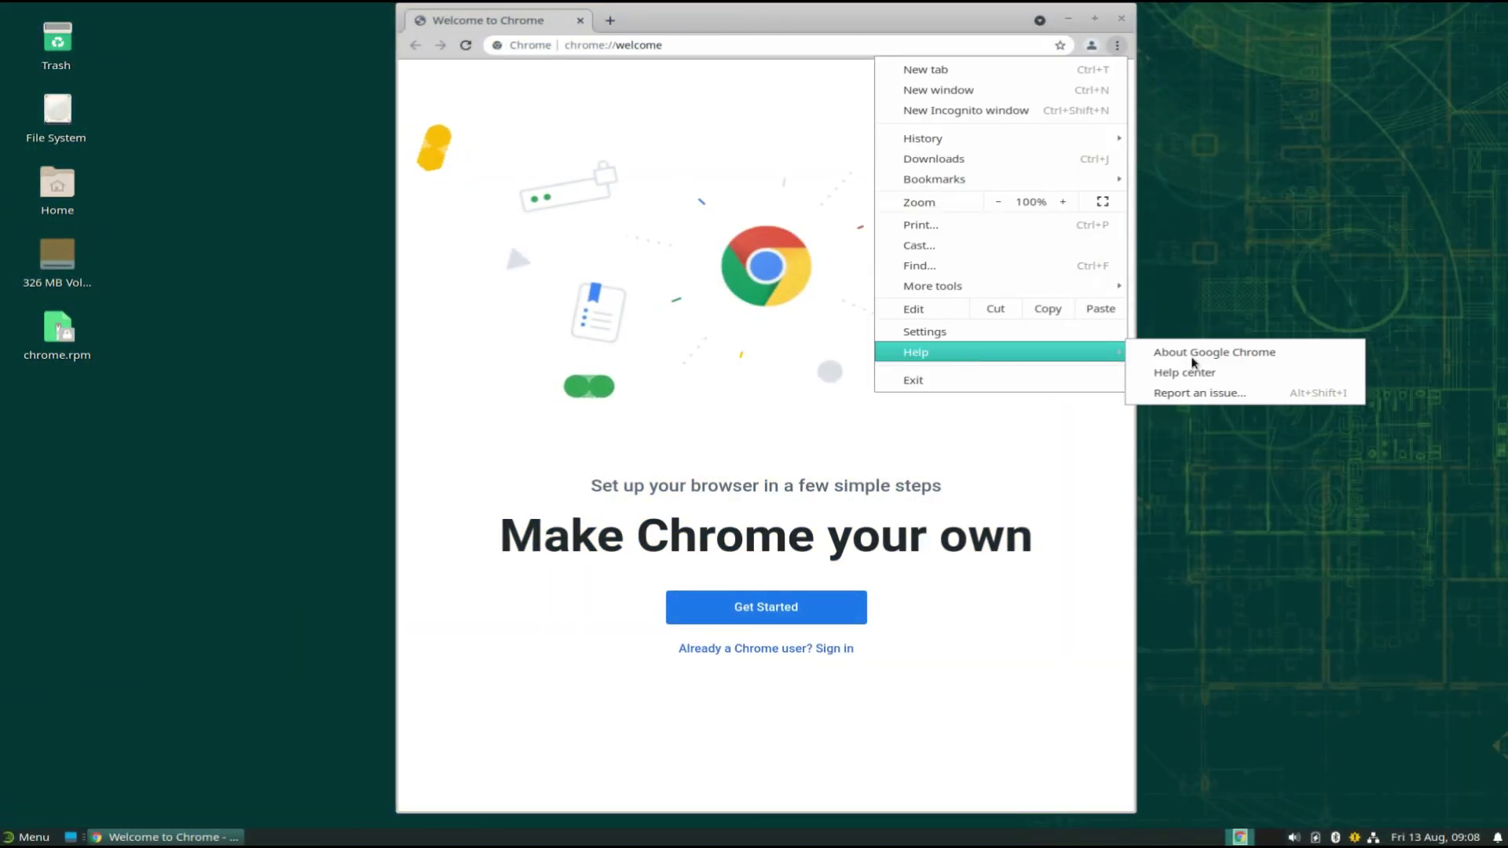
left_click(1194, 354)
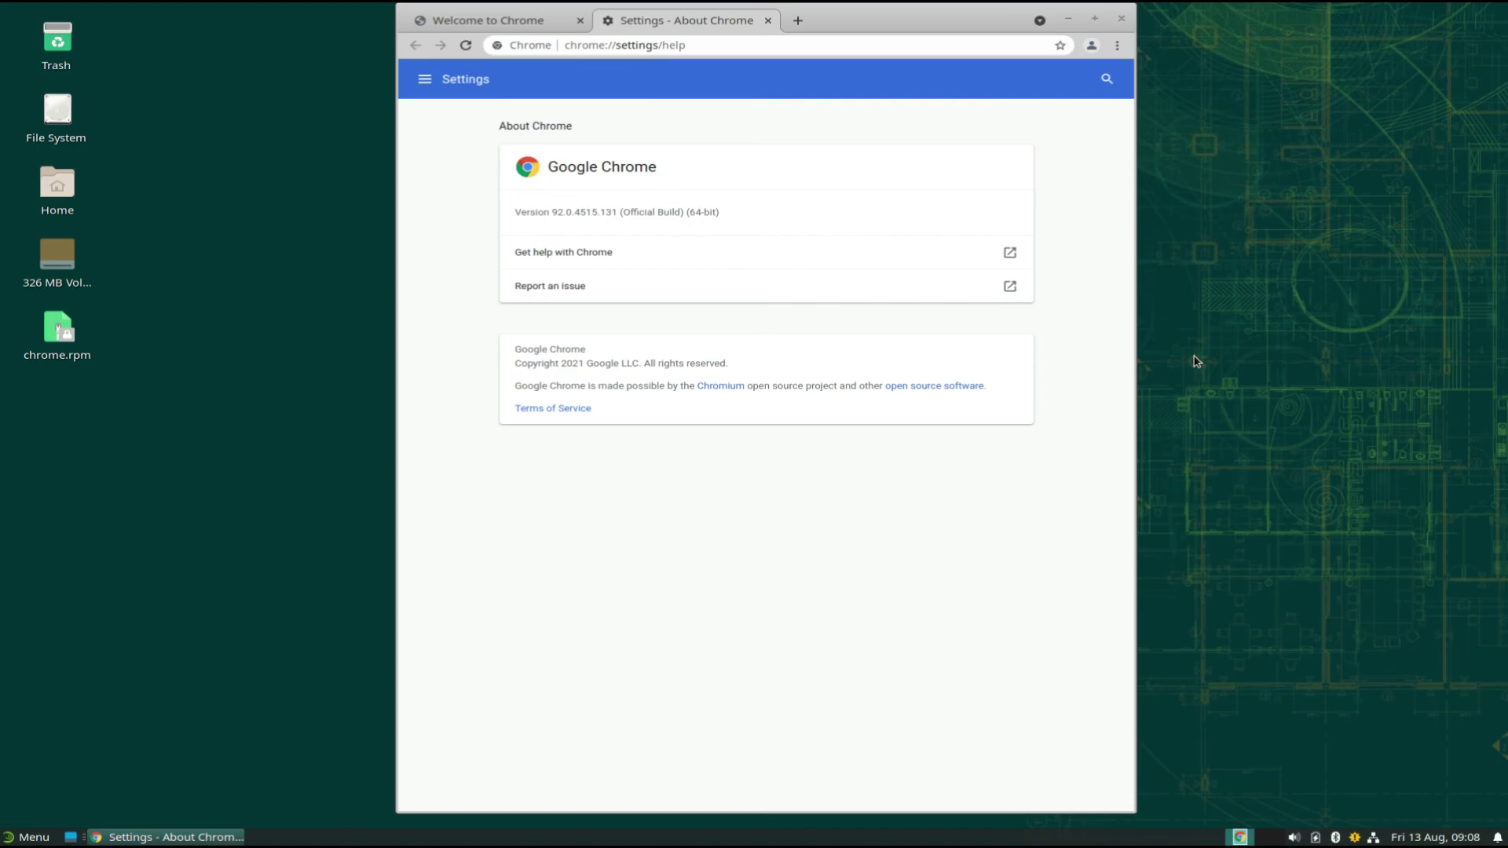